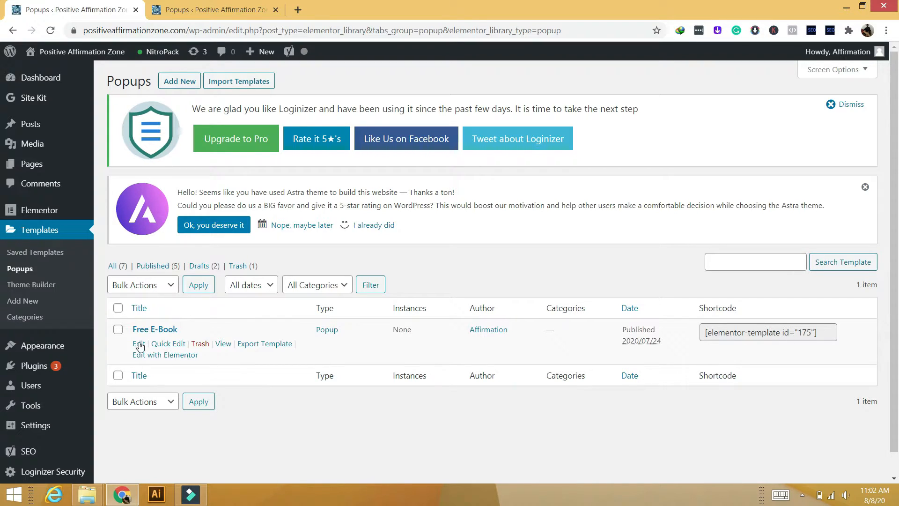
Step: Open the Free E-Book popup in the Elementor editor and copy its whole section
left_click(162, 356)
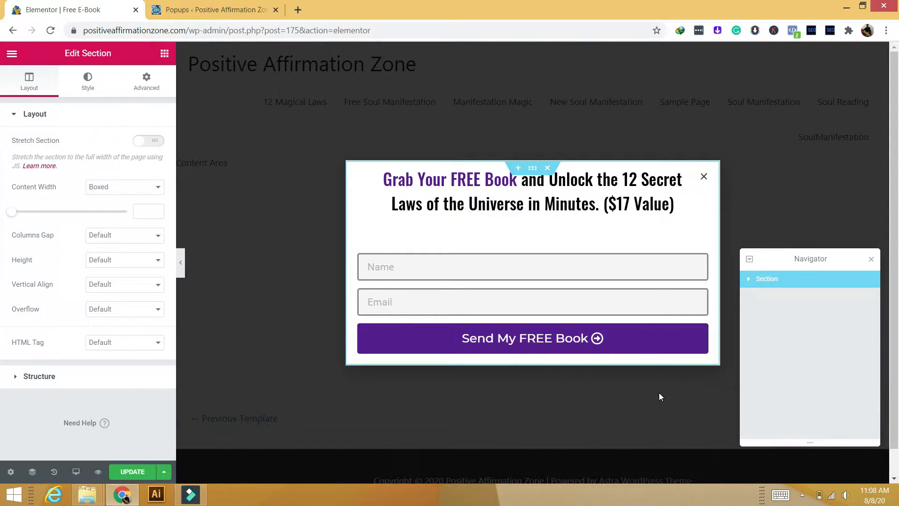
left_click(750, 281)
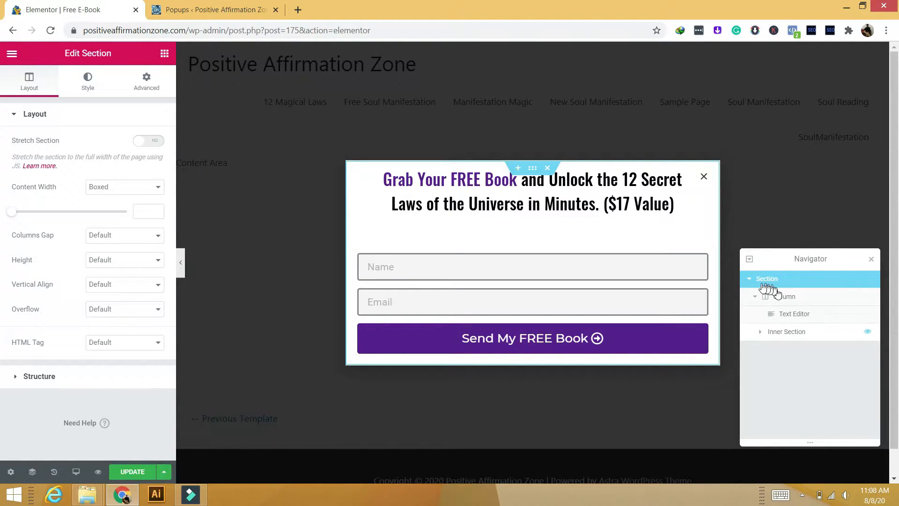
left_click(748, 280)
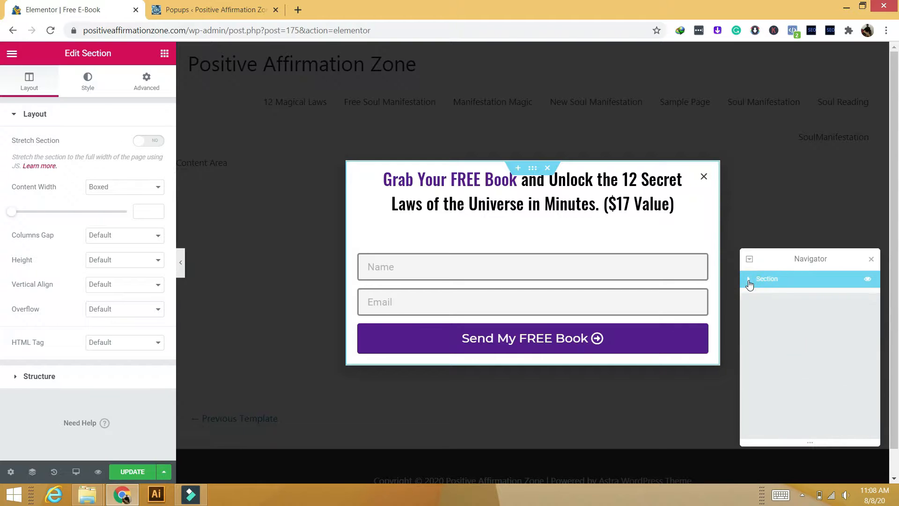
right_click(776, 280)
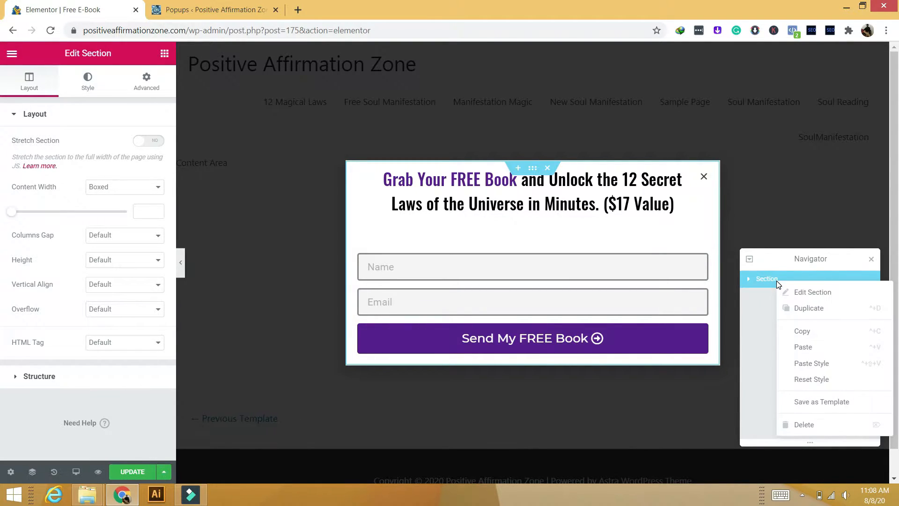
left_click(797, 331)
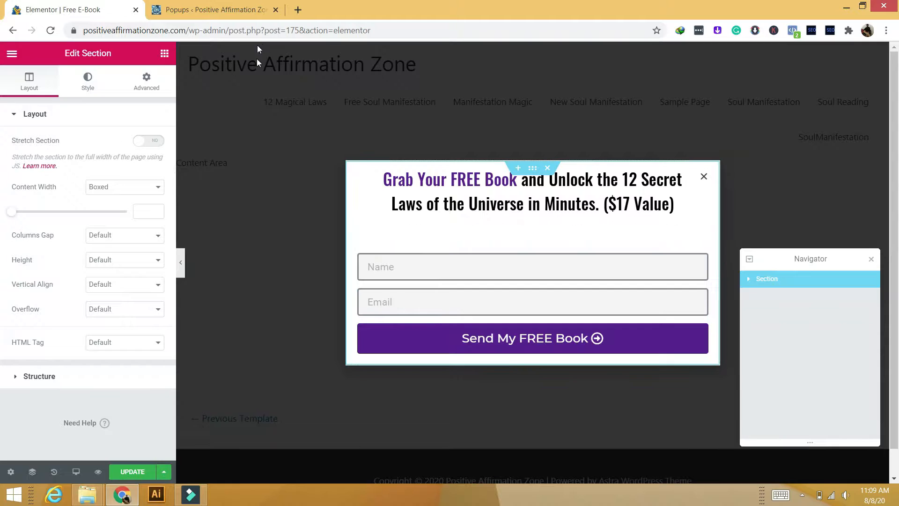
Step: Create a new popup template named demo from the site's Popups list
left_click(216, 11)
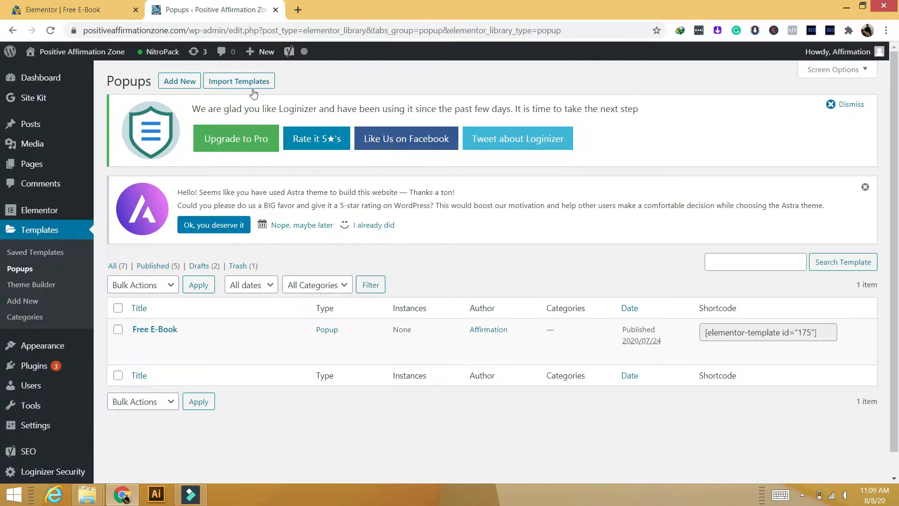
left_click(174, 86)
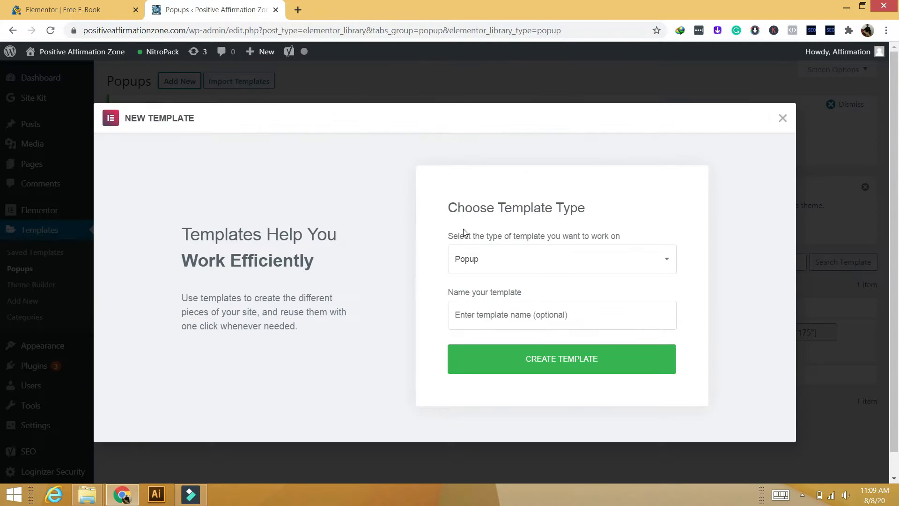
left_click(479, 319)
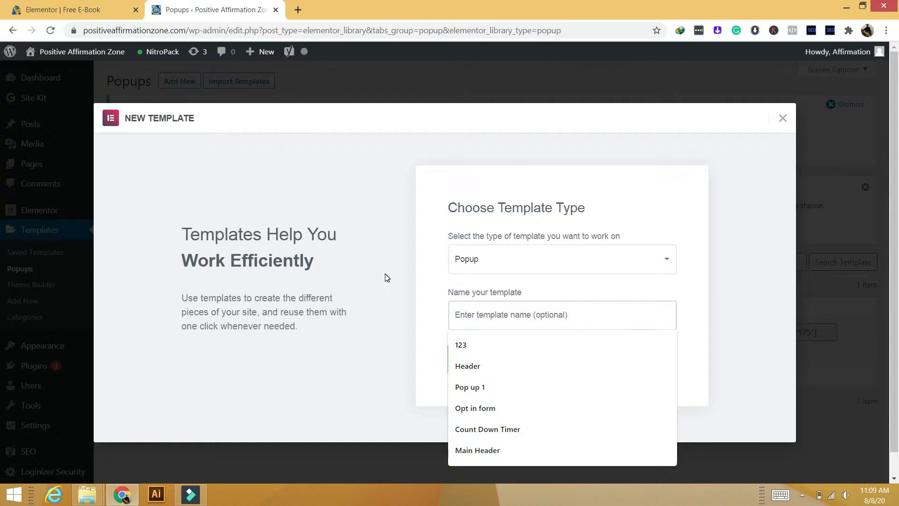
type("demo")
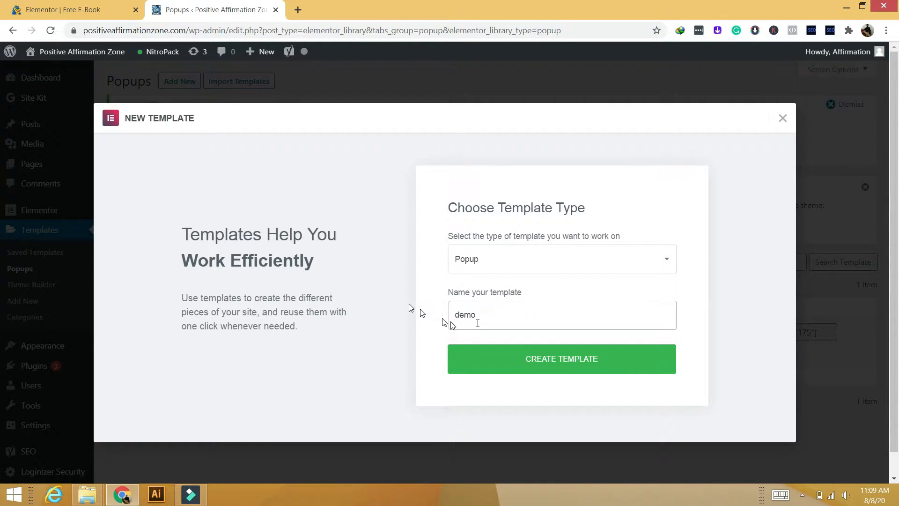
left_click(525, 357)
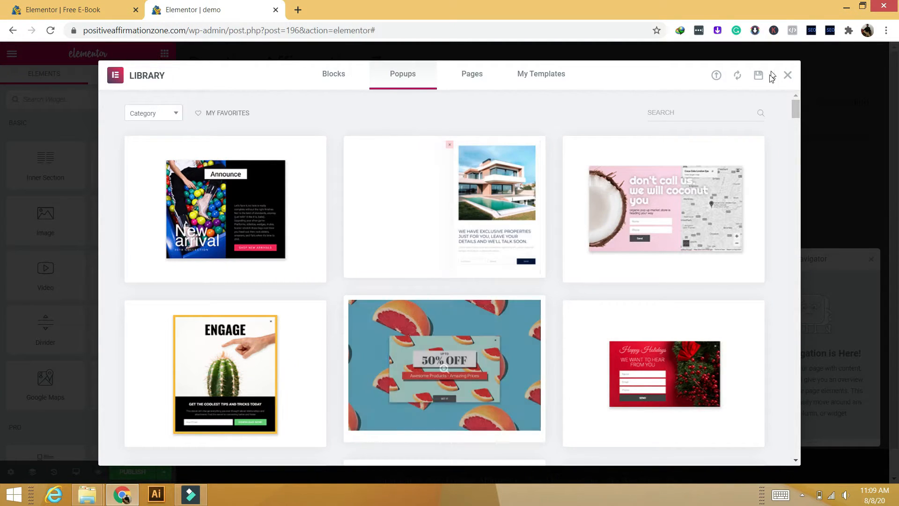
Step: Dismiss the template library, paste the copied section into the empty demo popup, and compare it with the Free E-Book original
left_click(788, 76)
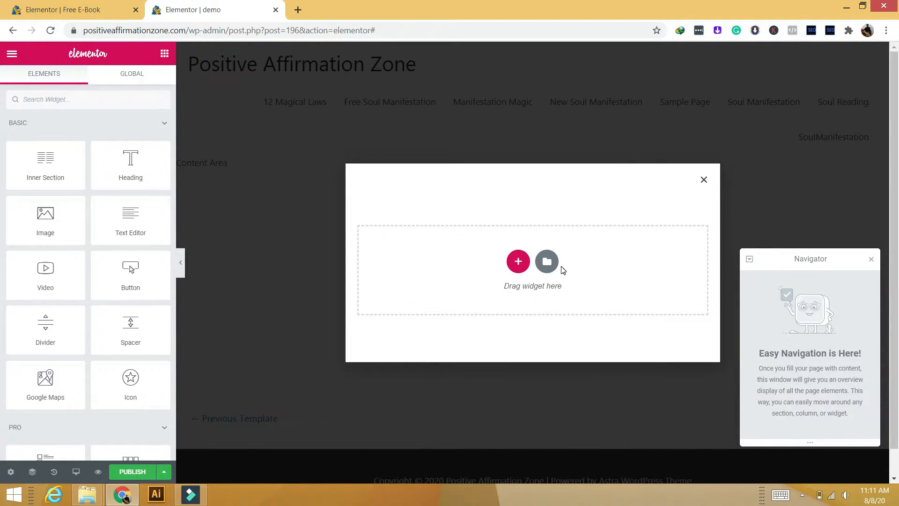
right_click(548, 270)
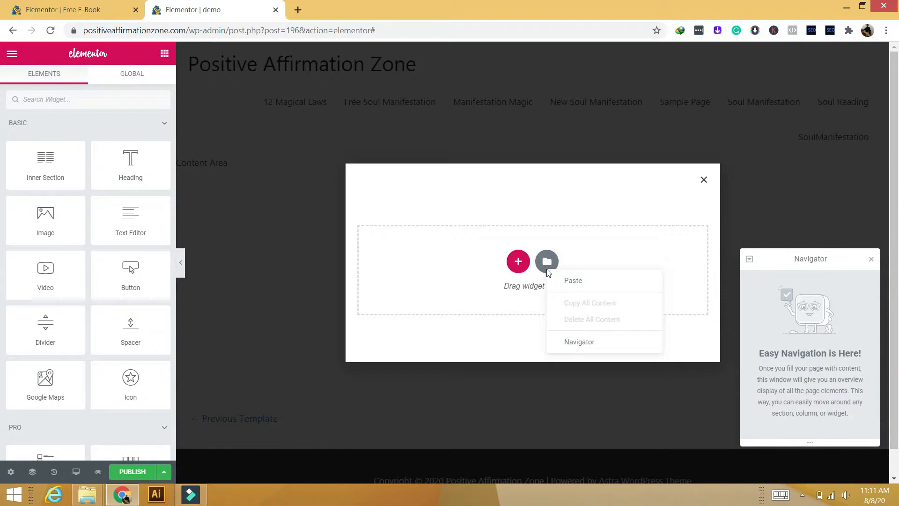
left_click(572, 284)
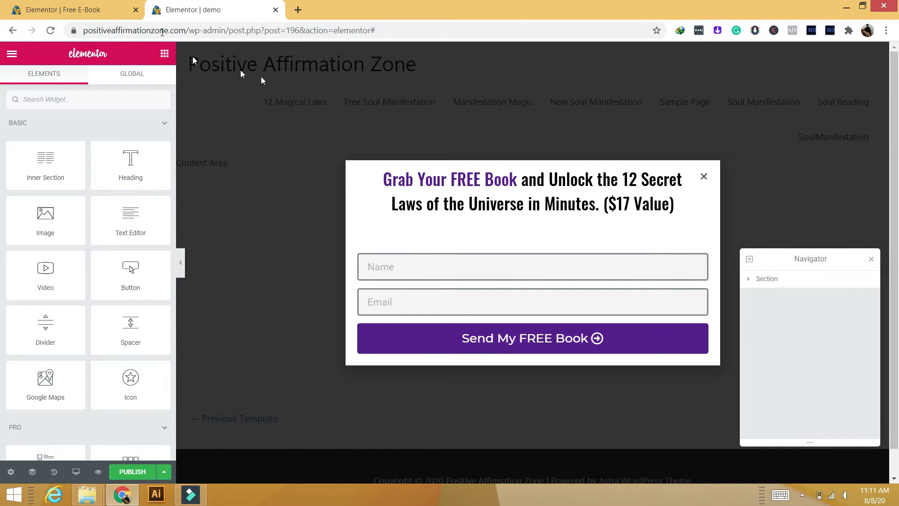
left_click(94, 3)
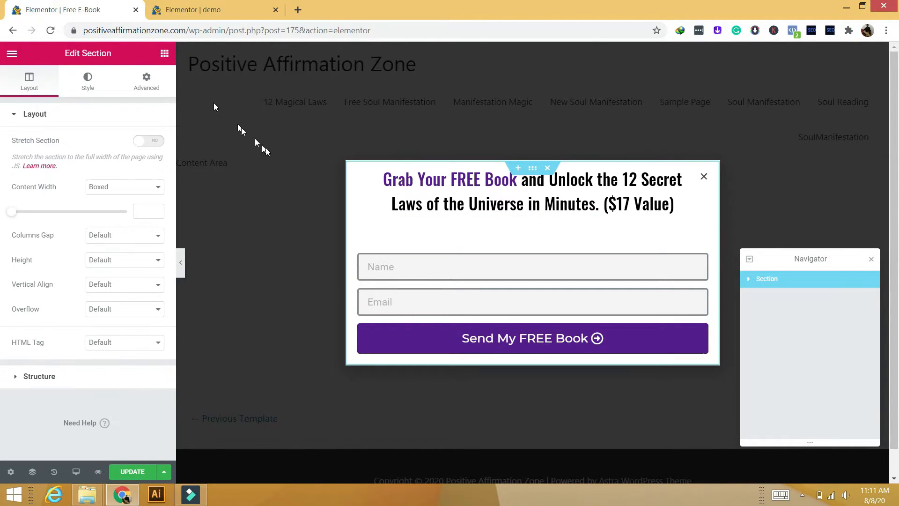
left_click(228, 8)
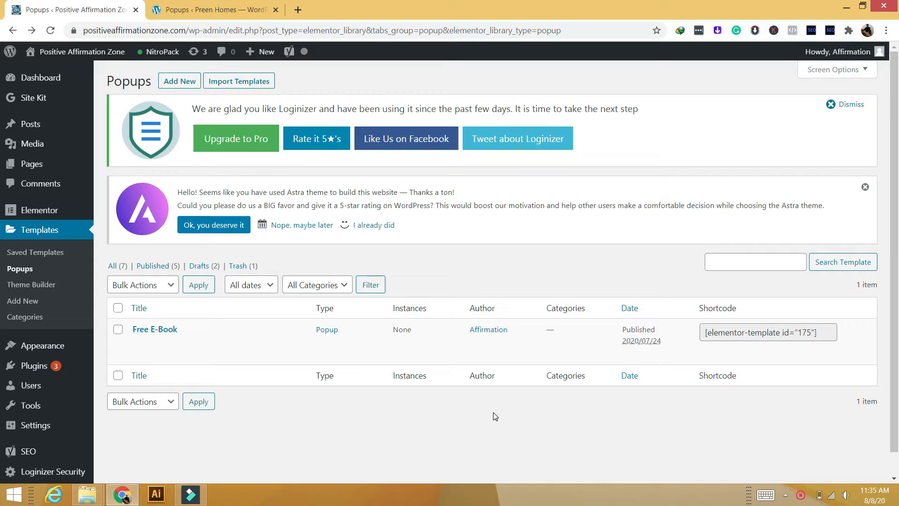
Step: Export the Free E-Book popup template and show the downloaded JSON file in its folder
mouse_move(192, 343)
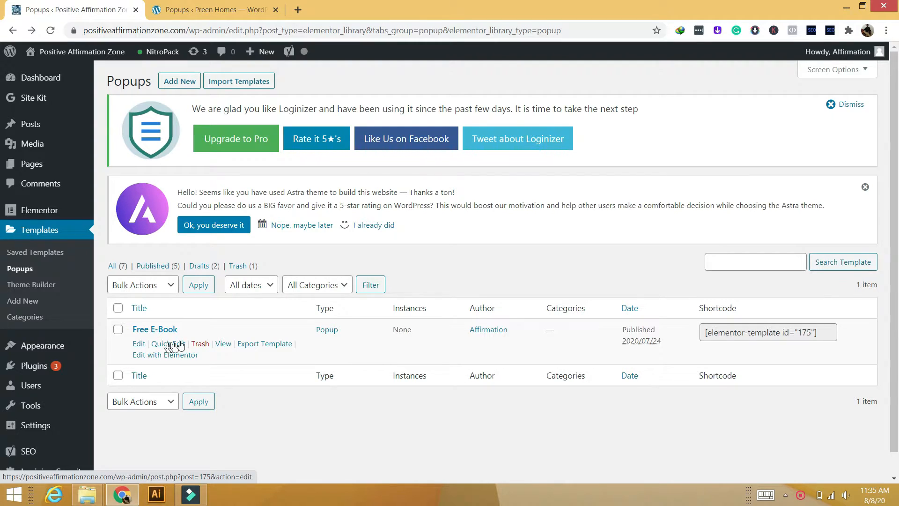
left_click(262, 344)
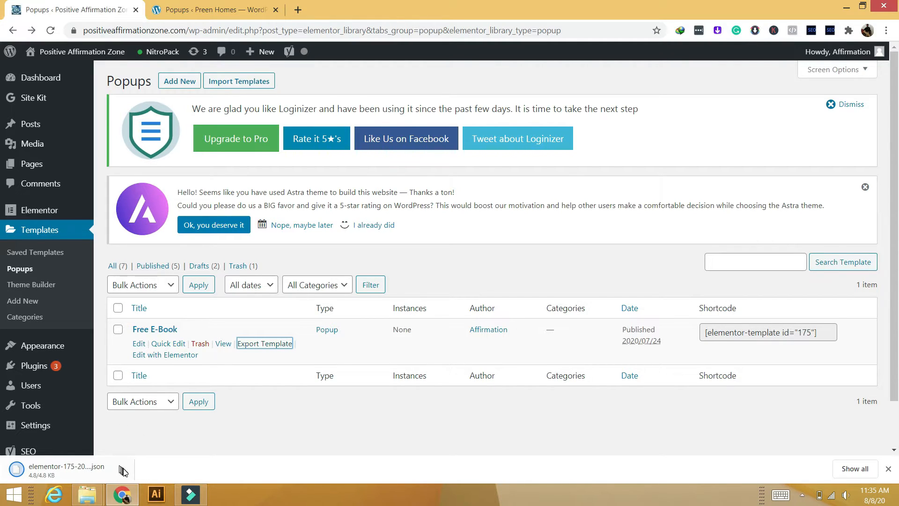
left_click(123, 469)
left_click(150, 428)
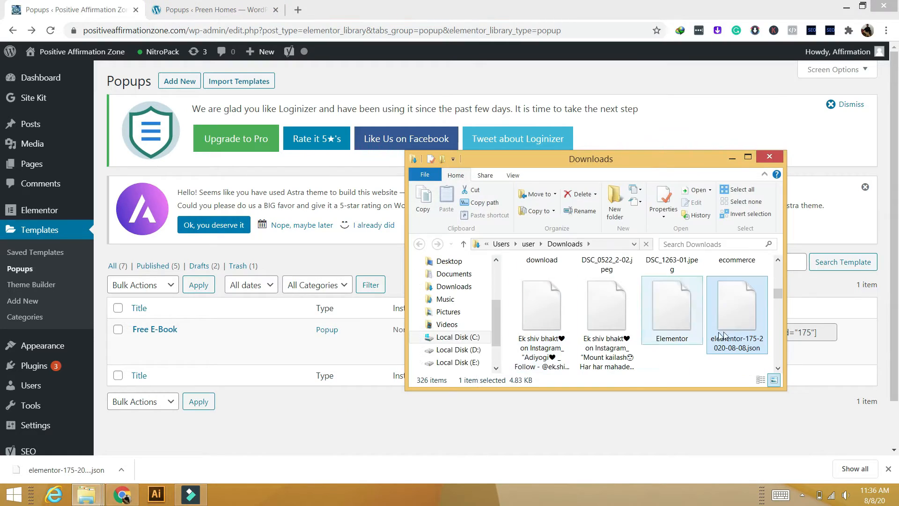
Step: Copy the exported elementor-175-2020-08-08.json file from Downloads into the popup folder on Local Disk (D:)
right_click(726, 331)
left_click(779, 159)
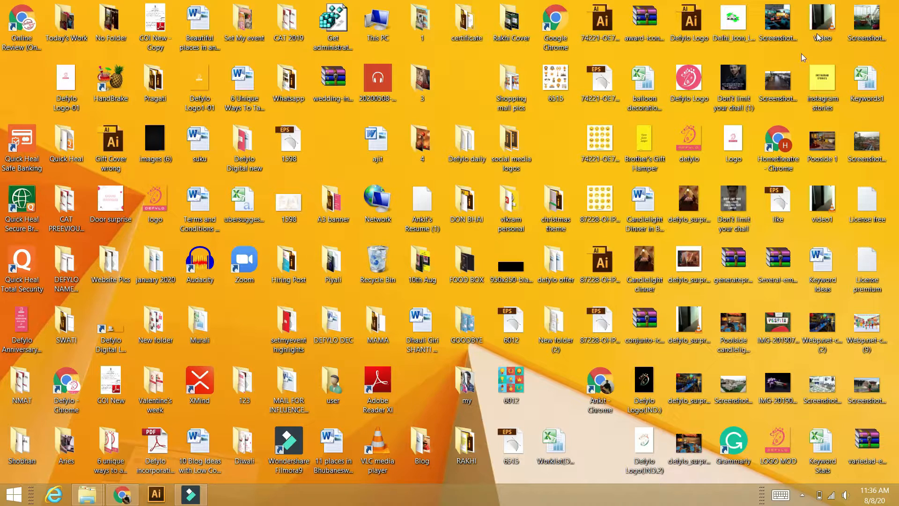
right_click(191, 174)
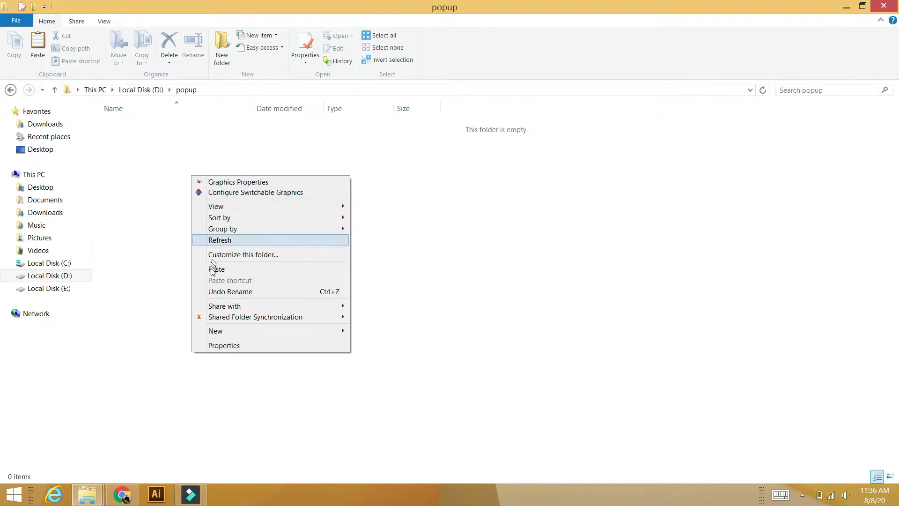
left_click(257, 267)
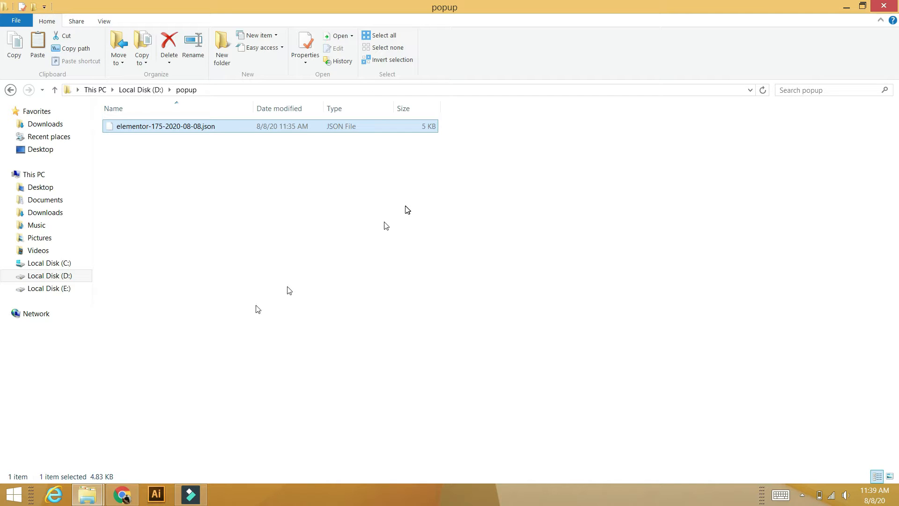
Step: Switch back to Chrome and import elementor-175-2020-08-08.json from the D: drive's popup folder as a template
left_click(120, 500)
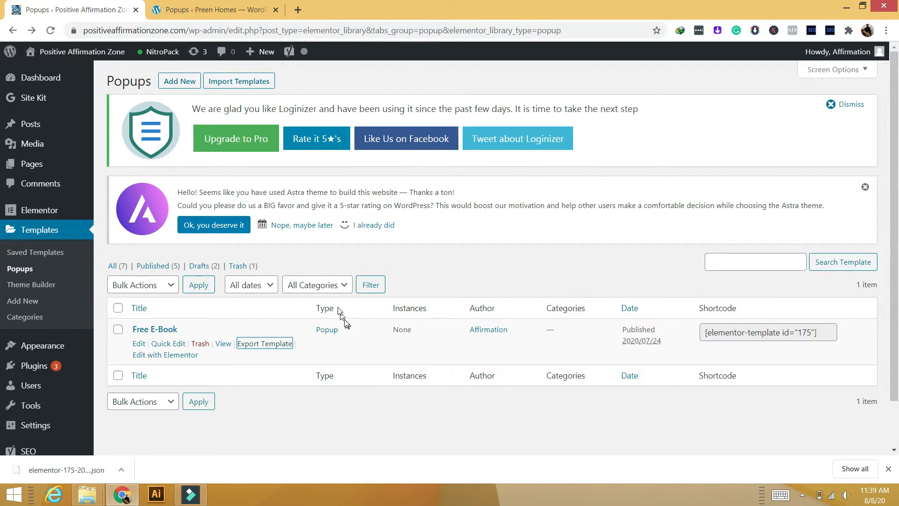
left_click(251, 82)
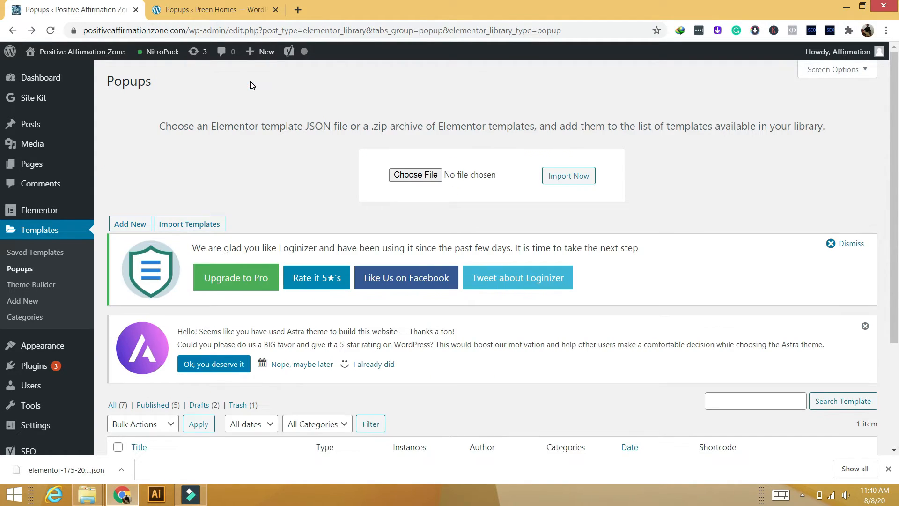
left_click(418, 179)
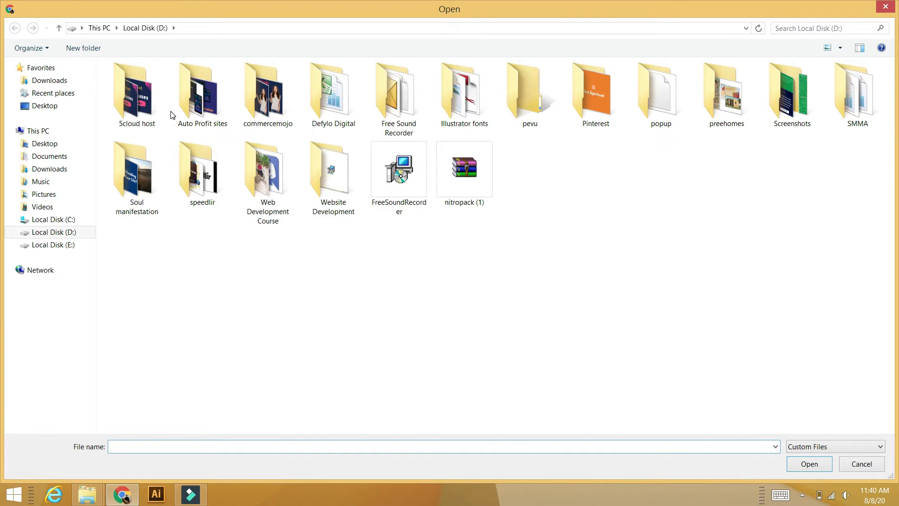
double_click(645, 104)
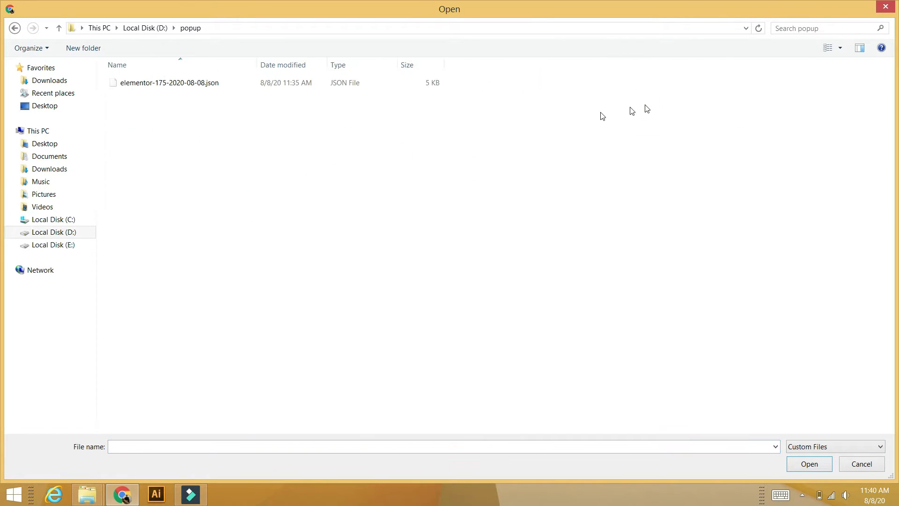
double_click(178, 82)
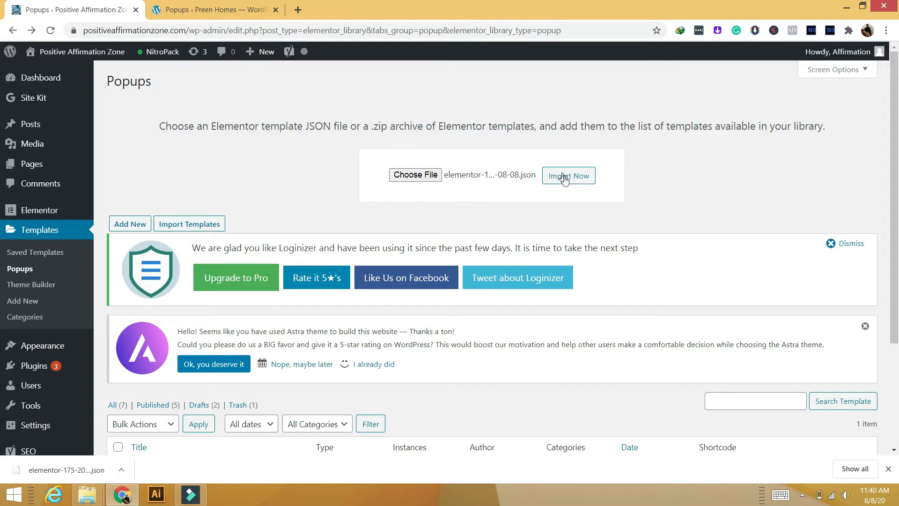
left_click(567, 178)
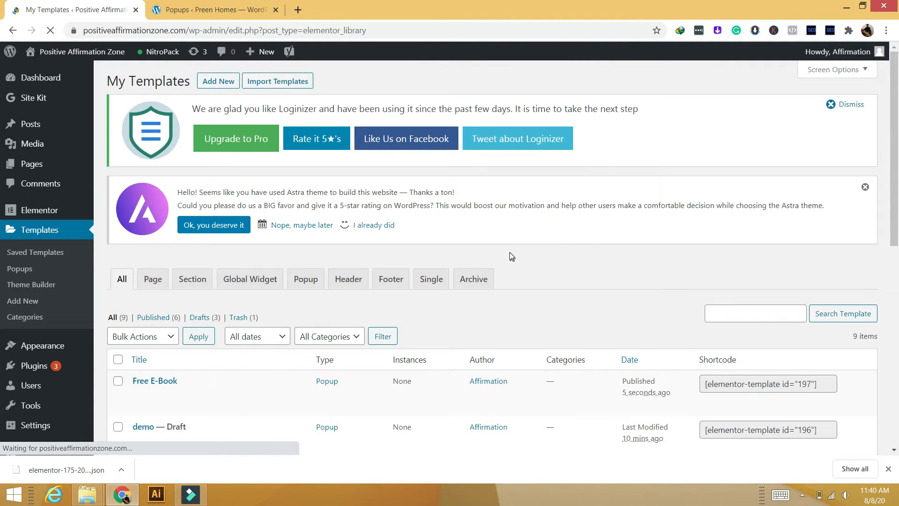
Step: Look through the saved templates for the imported popup, narrowing the list to the Popup type
scroll(509, 255, "down", 3)
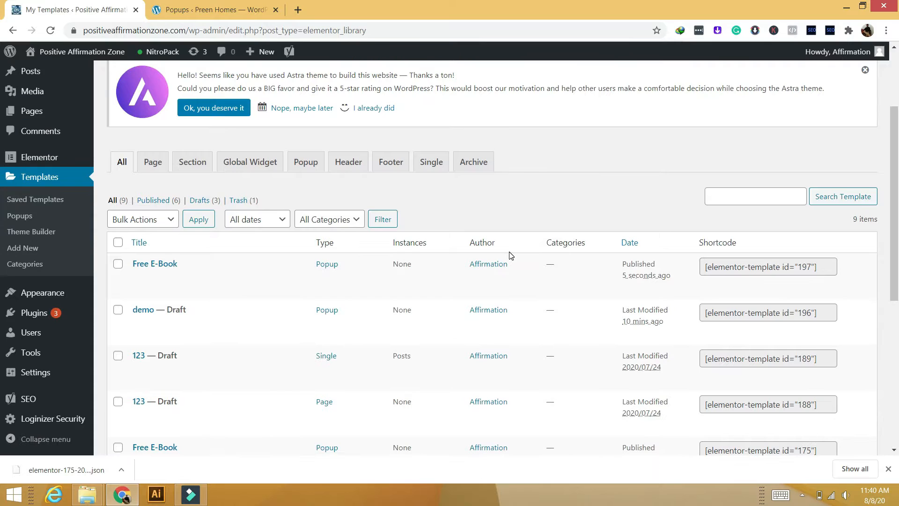
scroll(503, 255, "up", 1)
scroll(451, 255, "down", 1)
scroll(451, 255, "up", 1)
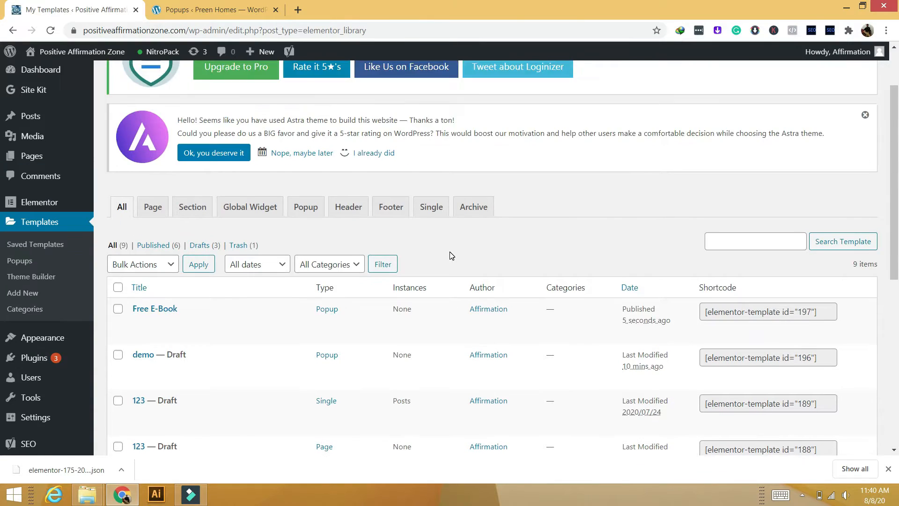
scroll(451, 255, "up", 1)
scroll(398, 250, "down", 1)
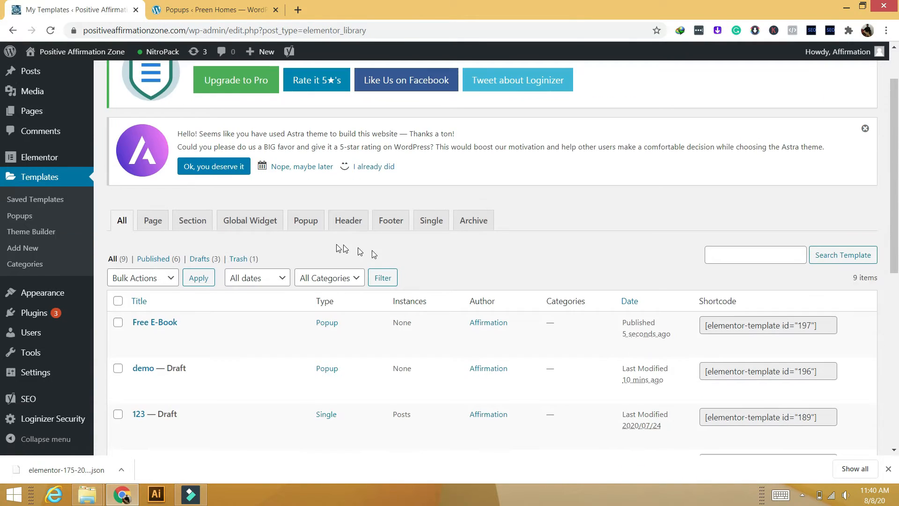
left_click(303, 224)
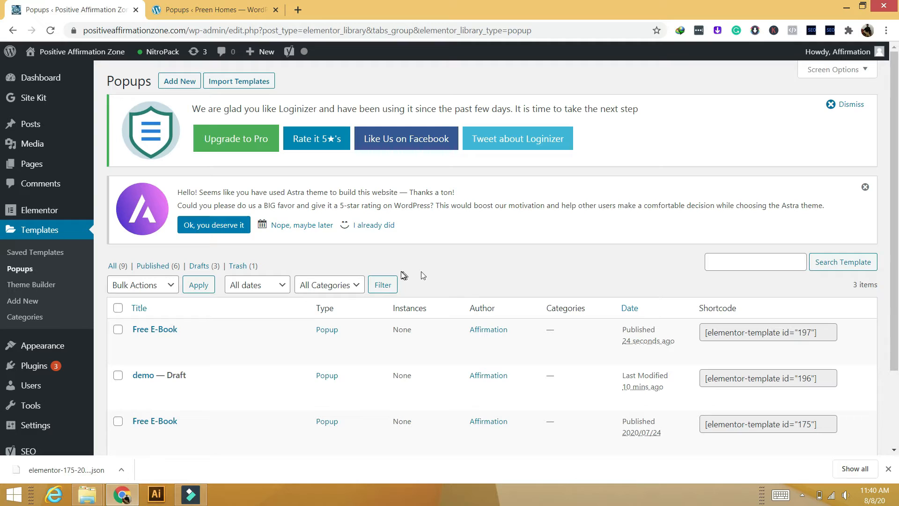
scroll(401, 271, "down", 2)
scroll(401, 272, "up", 1)
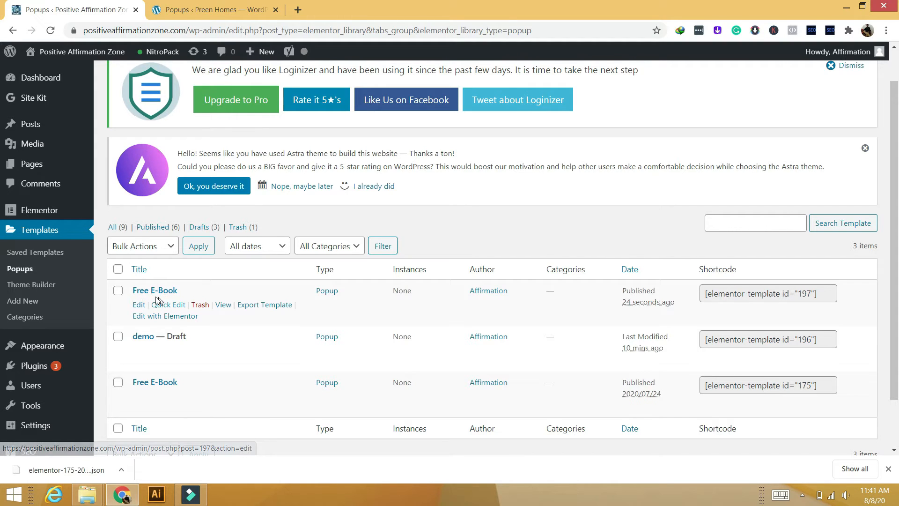
Step: Rename the newly imported Free E-Book popup as Demo2 with Quick Edit and open it in the Elementor editor
left_click(169, 304)
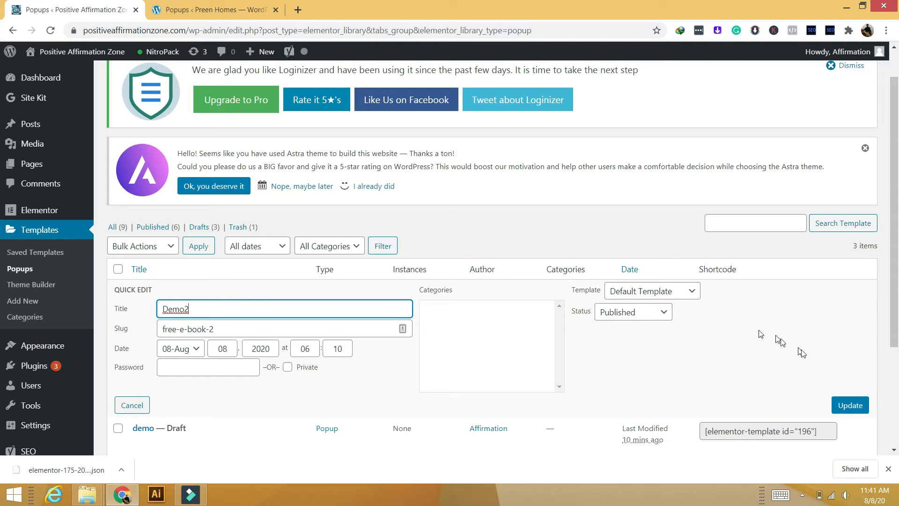
left_click(849, 405)
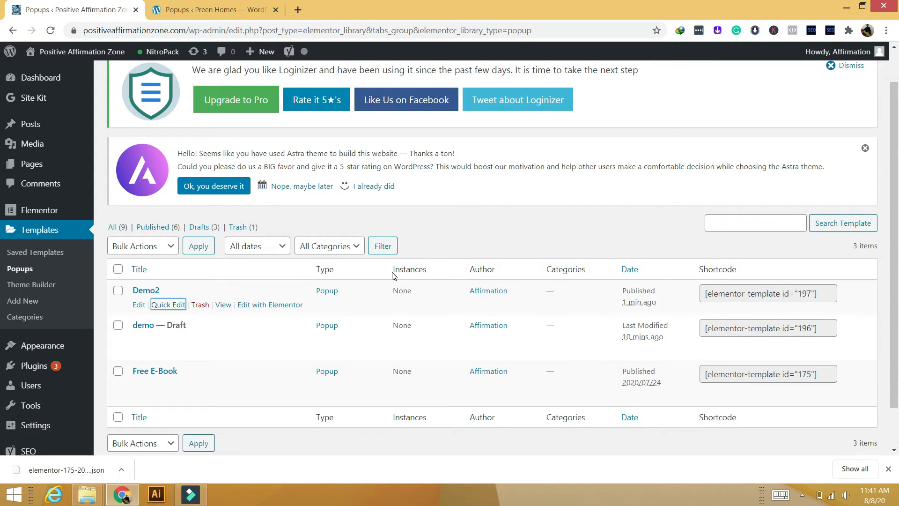
left_click(252, 308)
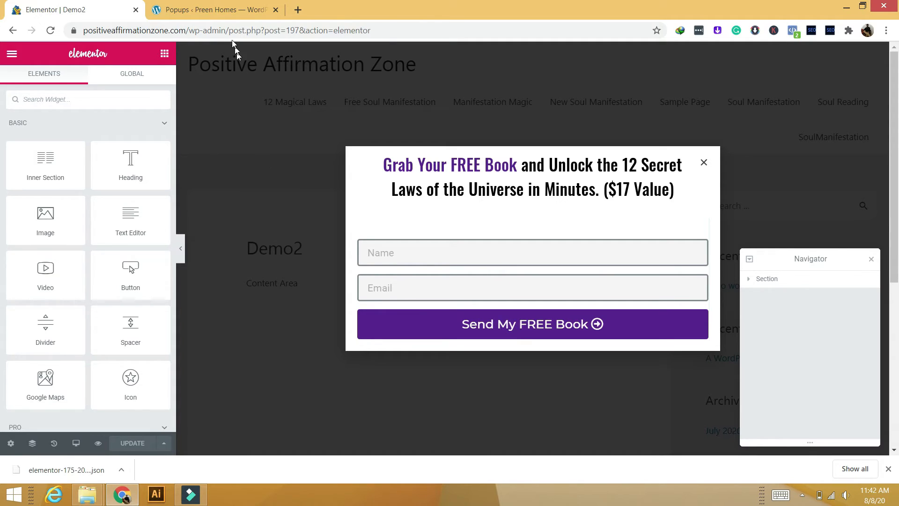
Step: Import elementor-175-2020-08-08.json from the D: drive's popup folder as a template on the Preen Homes site
left_click(223, 13)
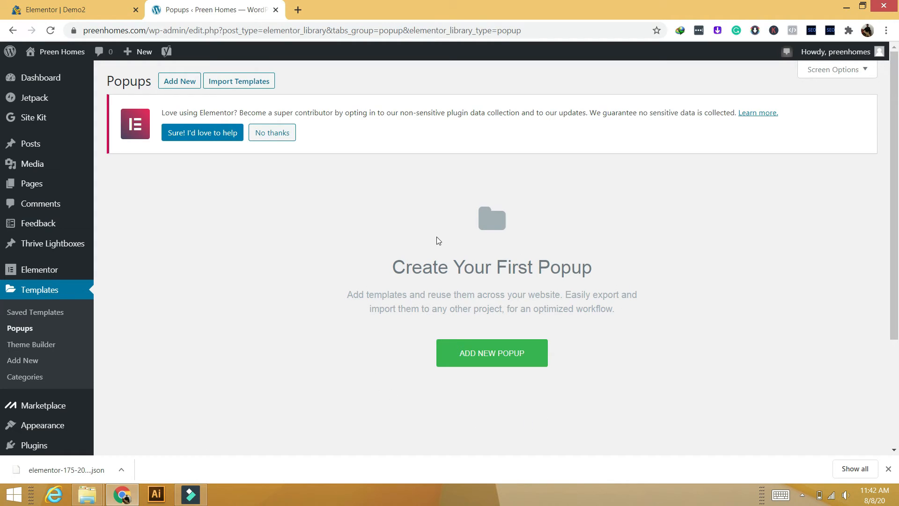
left_click(243, 83)
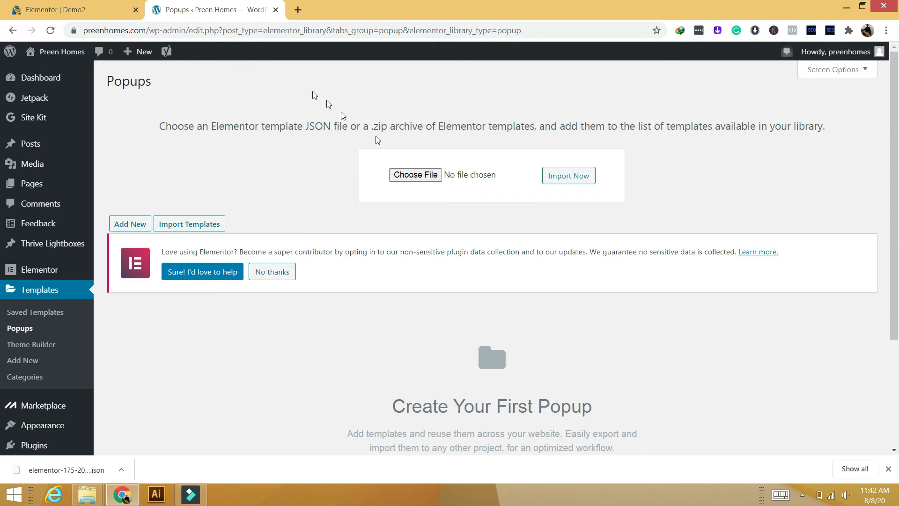
left_click(427, 178)
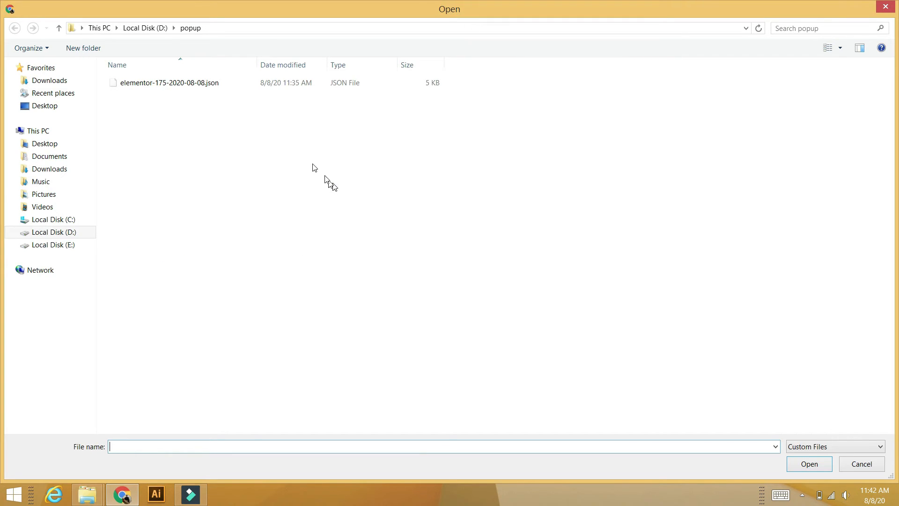
left_click(196, 83)
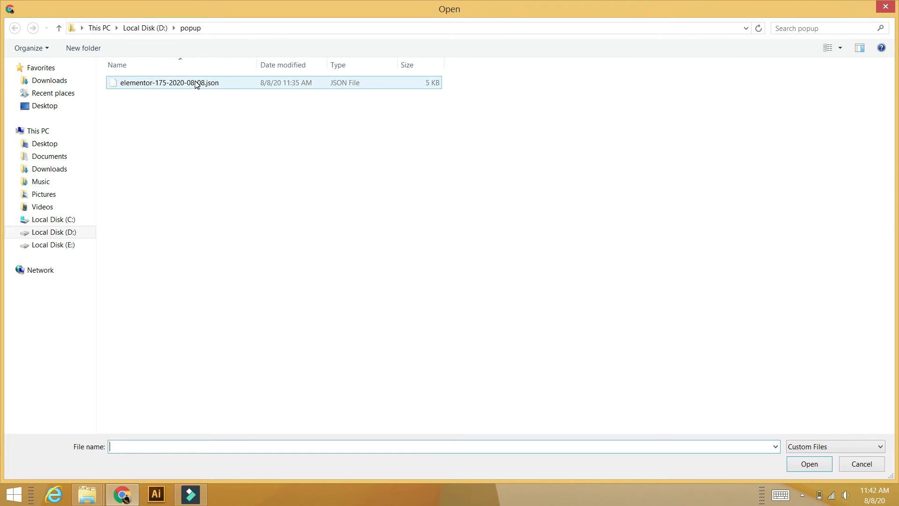
double_click(195, 84)
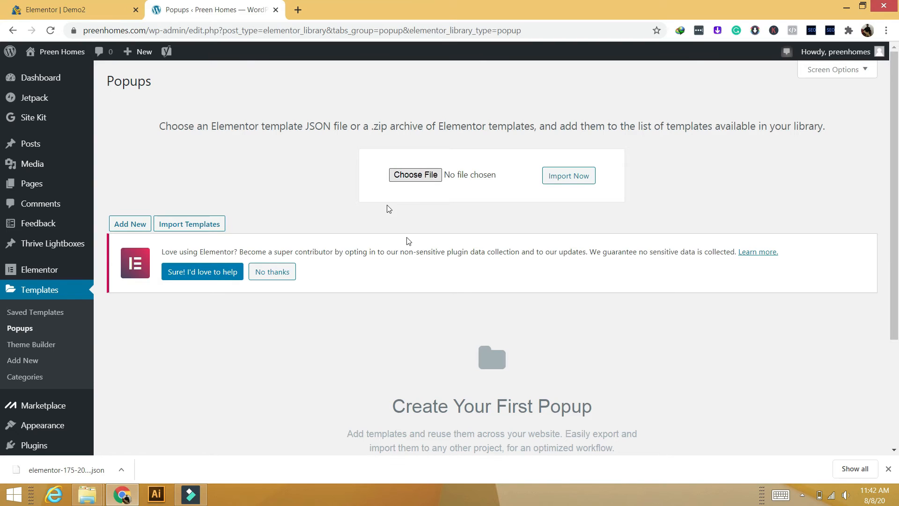
left_click(570, 177)
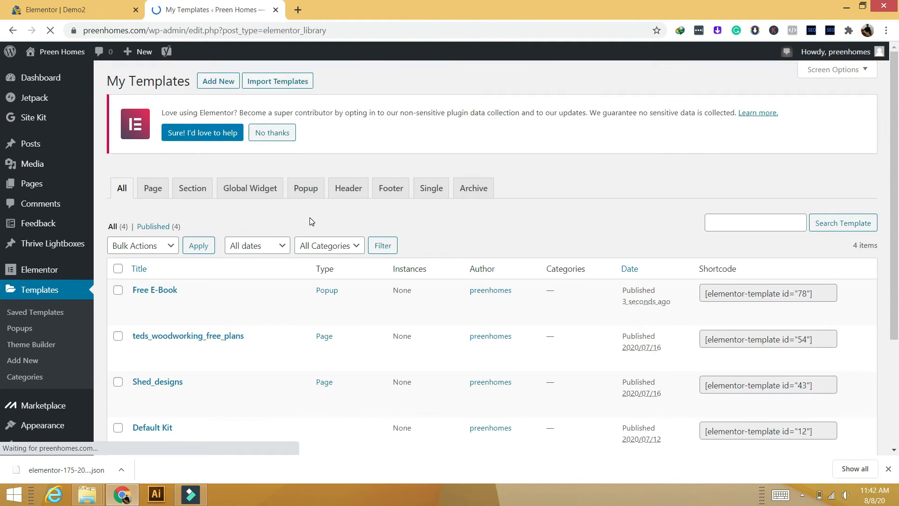
Step: Narrow the saved templates to the Popup type, open Free E-Book in the Elementor editor, and compare it with the Demo2 popup
left_click(306, 189)
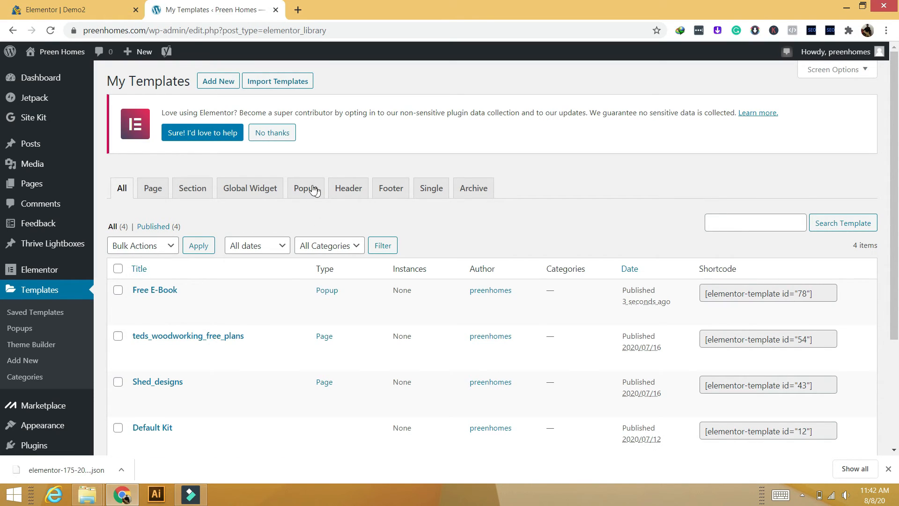
left_click(313, 190)
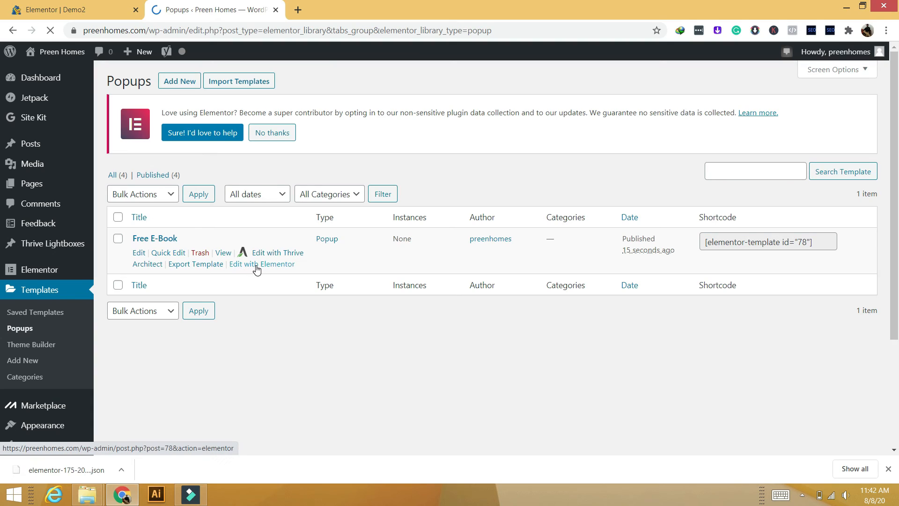
left_click(256, 265)
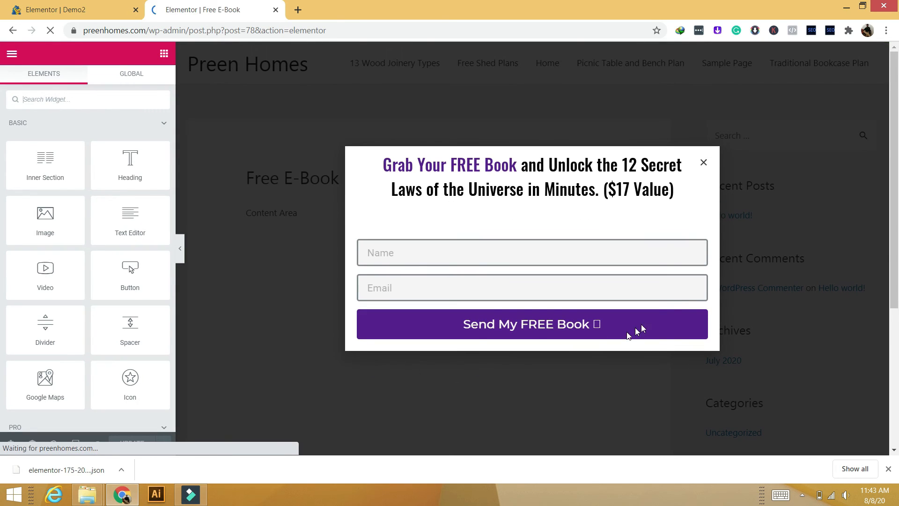
left_click(40, 5)
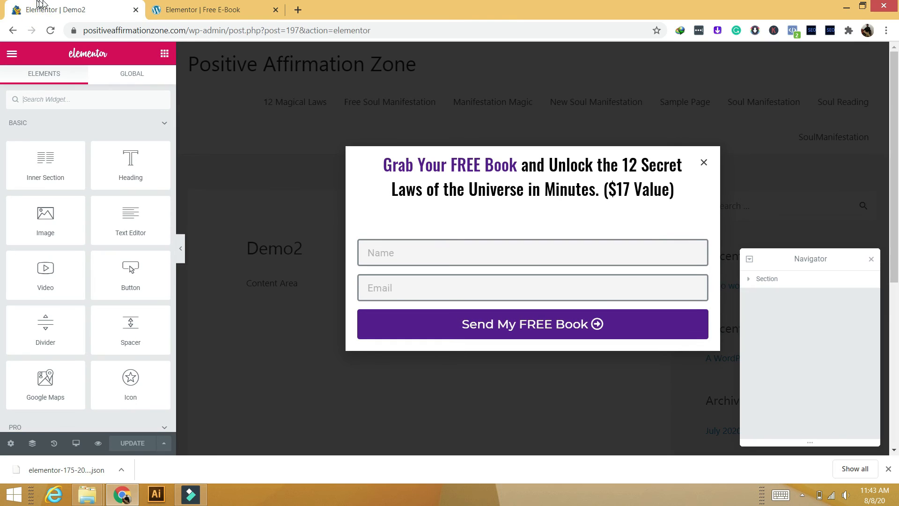
left_click(207, 11)
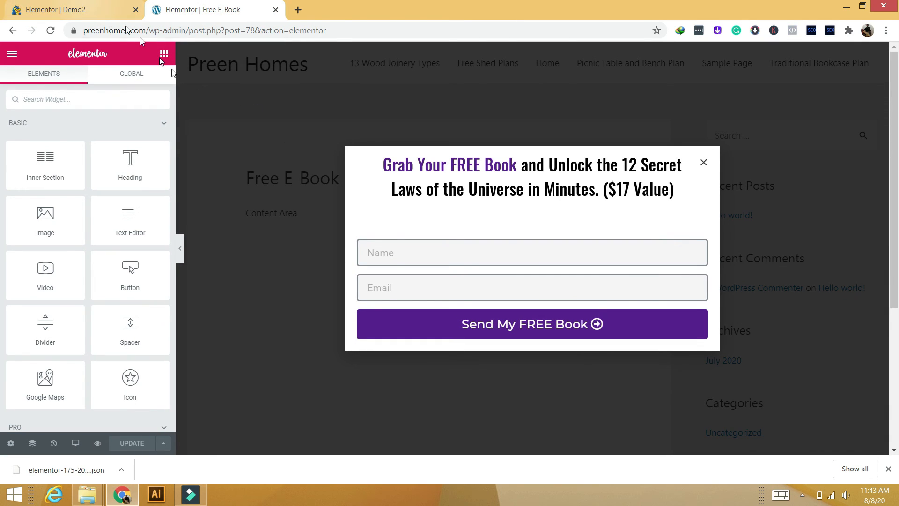